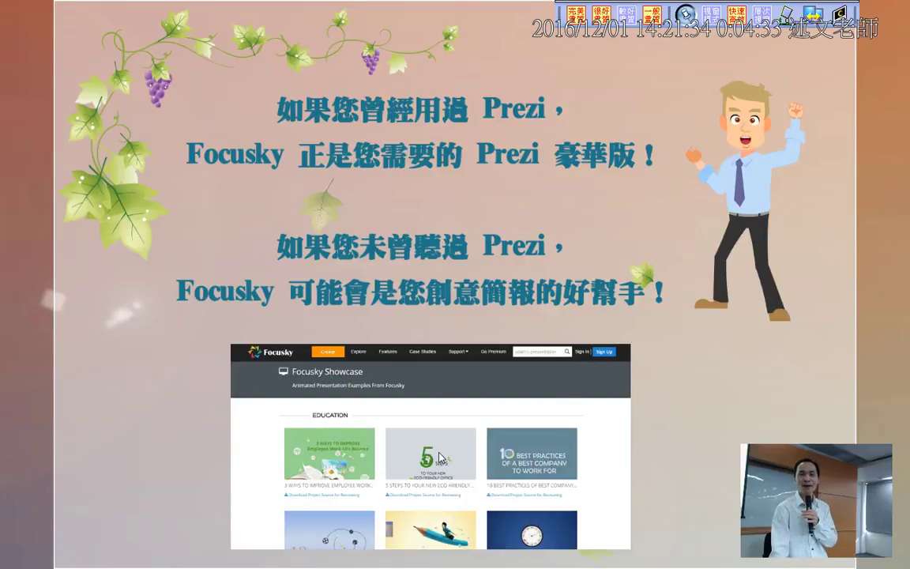
# Step: Advance the full-screen presentation from slide 3 to slide 6 about simple registration
pyautogui.moveTo(511, 521)
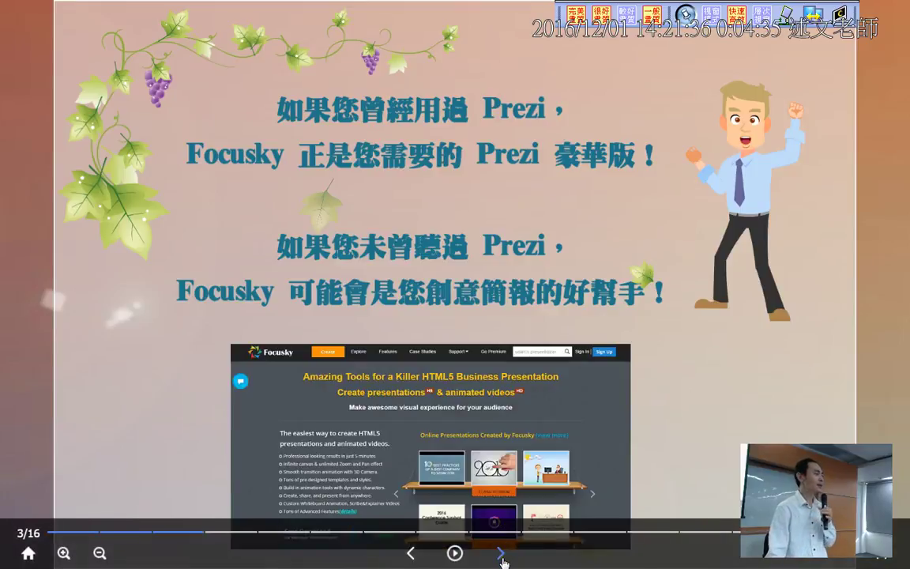
pyautogui.click(501, 552)
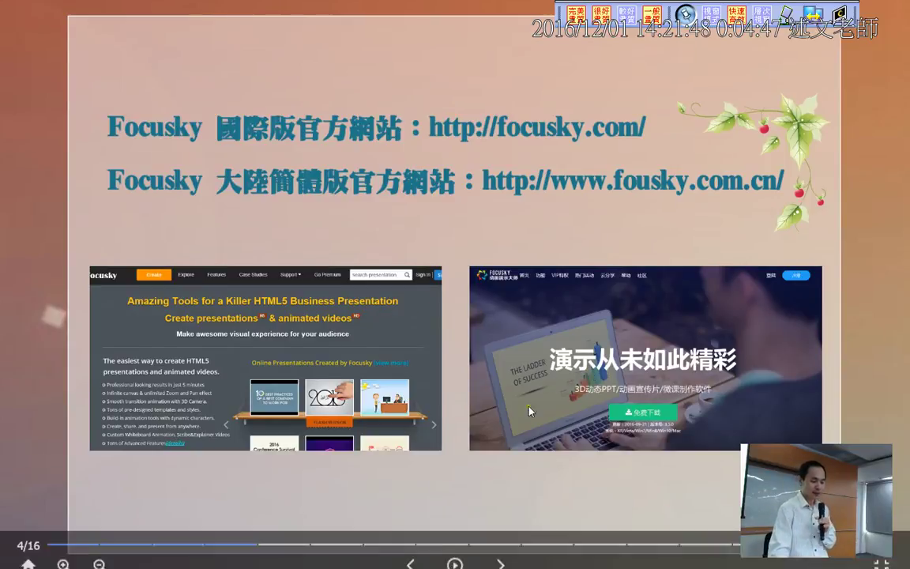
pyautogui.click(500, 552)
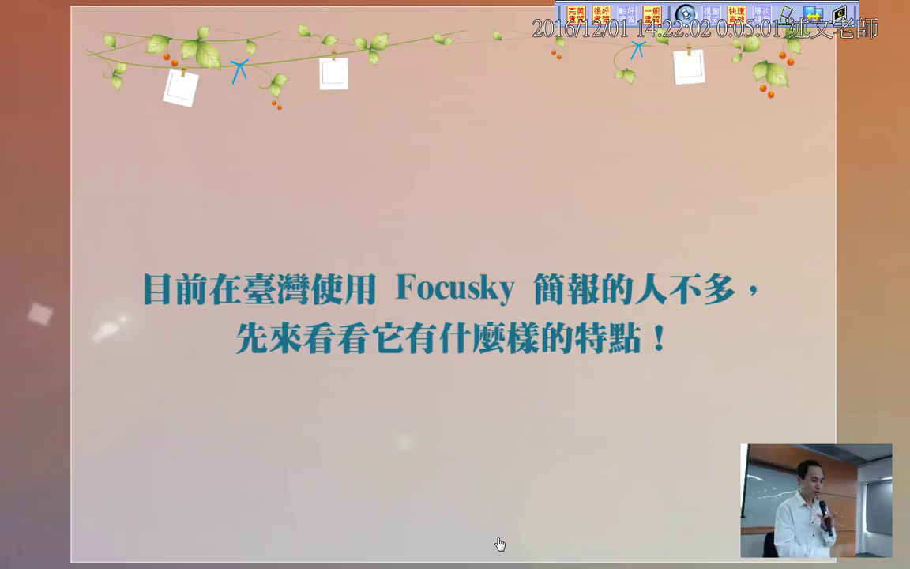
pyautogui.click(508, 548)
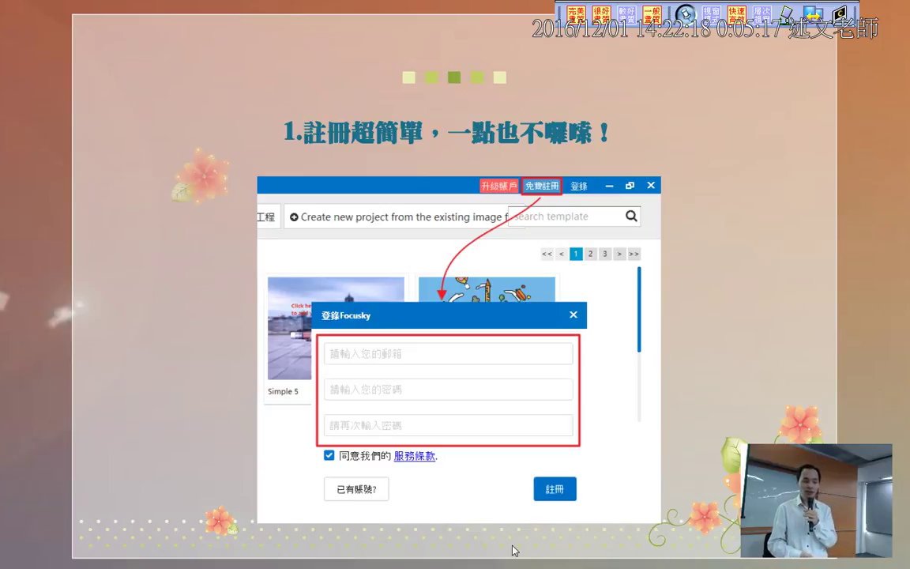
# Step: Tick the e-mail and both password fields on the registration slide with the screen pen, and leave full-screen mode
pyautogui.moveTo(424, 352); pyautogui.dragTo(449, 339)
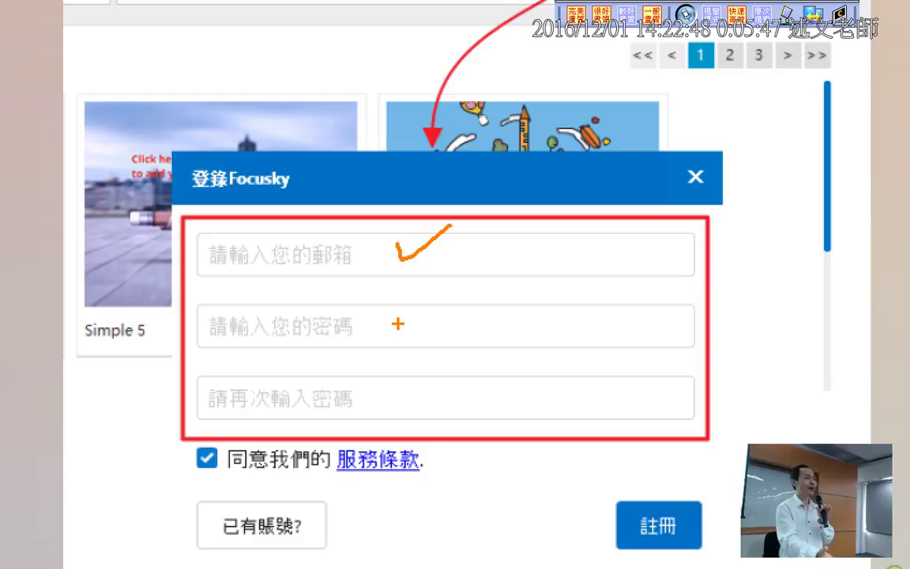
pyautogui.moveTo(394, 313)
pyautogui.mouseDown()
pyautogui.moveTo(406, 330)
pyautogui.moveTo(455, 286)
pyautogui.mouseUp()
pyautogui.moveTo(398, 385); pyautogui.dragTo(477, 359)
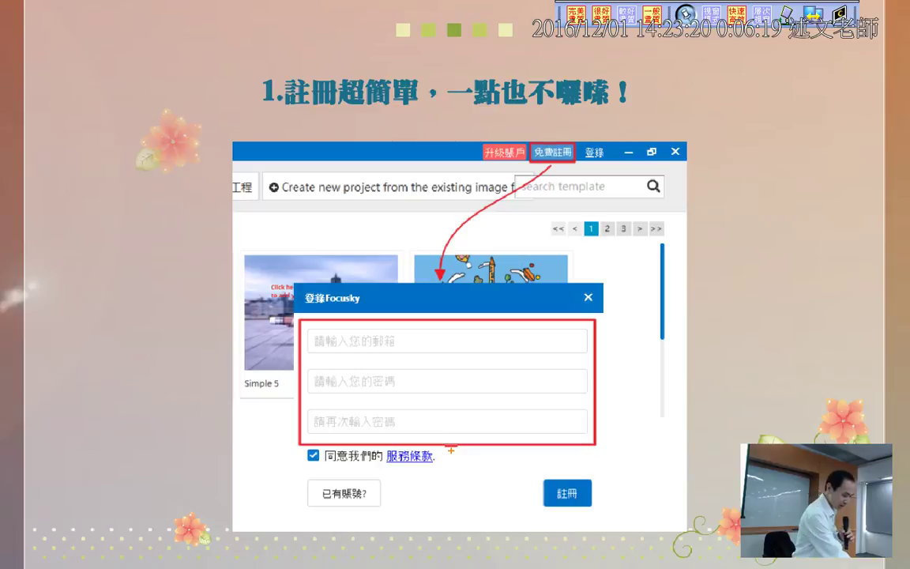
pyautogui.press('Escape')
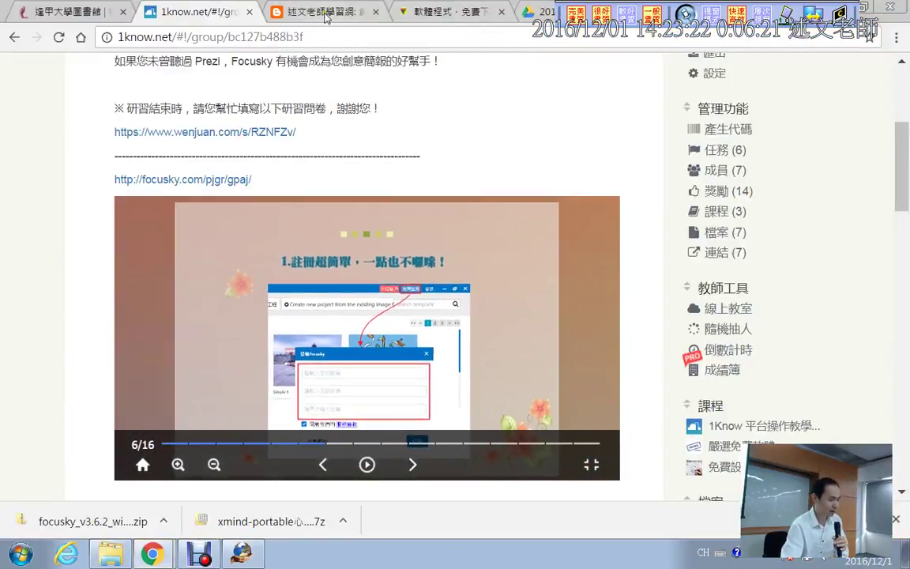
# Step: Switch to the teacher's blog and open its home page (首頁)
pyautogui.click(322, 12)
pyautogui.press('Home')
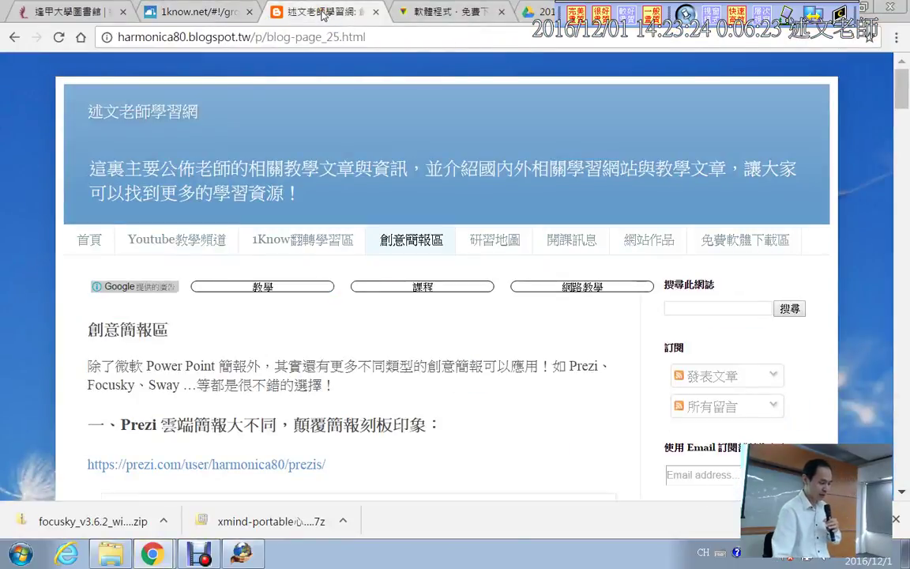
pyautogui.click(92, 240)
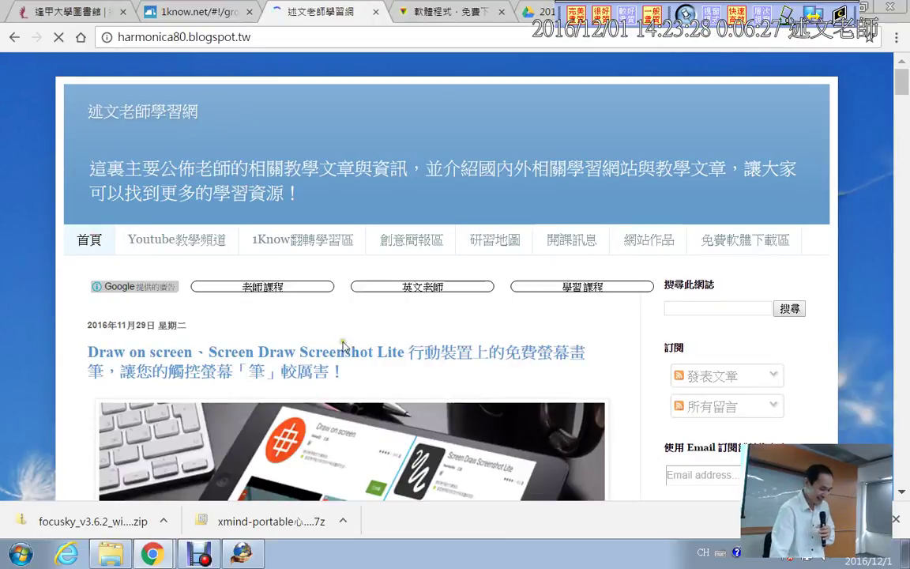
# Step: Go past all posts on the blog's home page and open the older posts (較舊的文章)
pyautogui.scroll(-5, 350, 339)
pyautogui.scroll(-15, 350, 339)
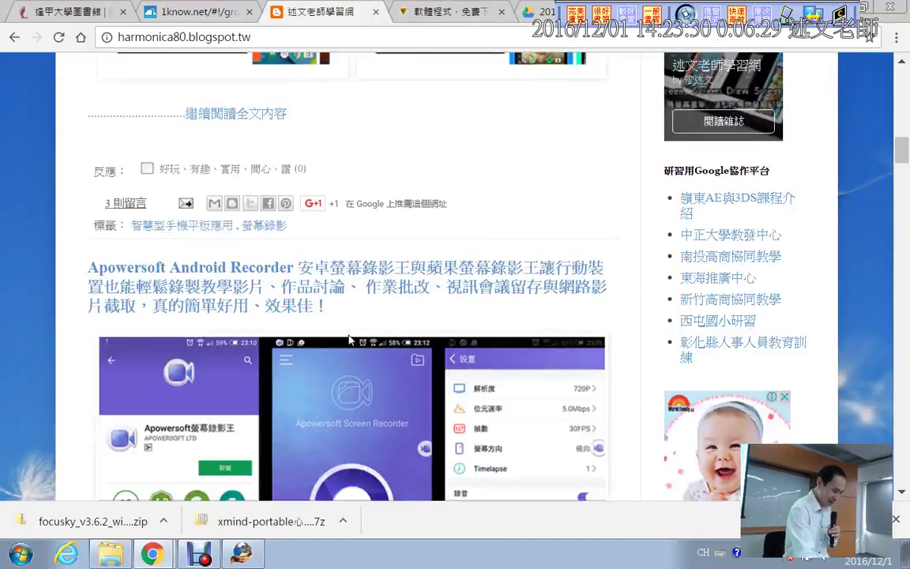
pyautogui.scroll(-18, 350, 339)
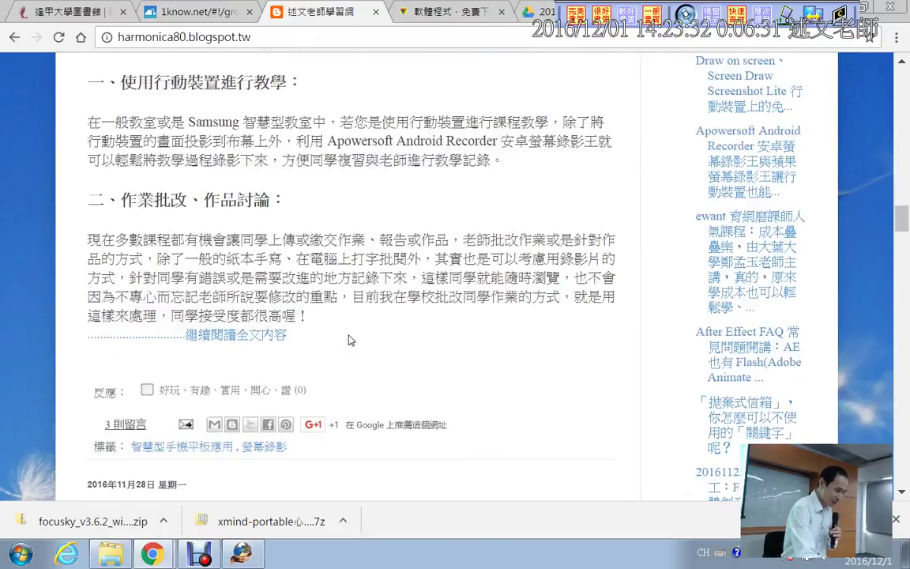
pyautogui.scroll(-10, 351, 339)
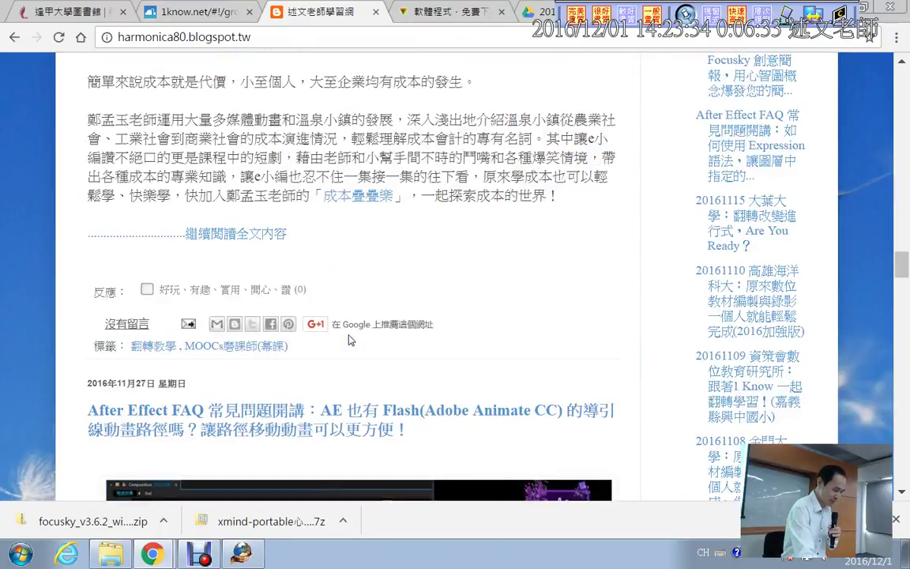
pyautogui.scroll(-12, 350, 340)
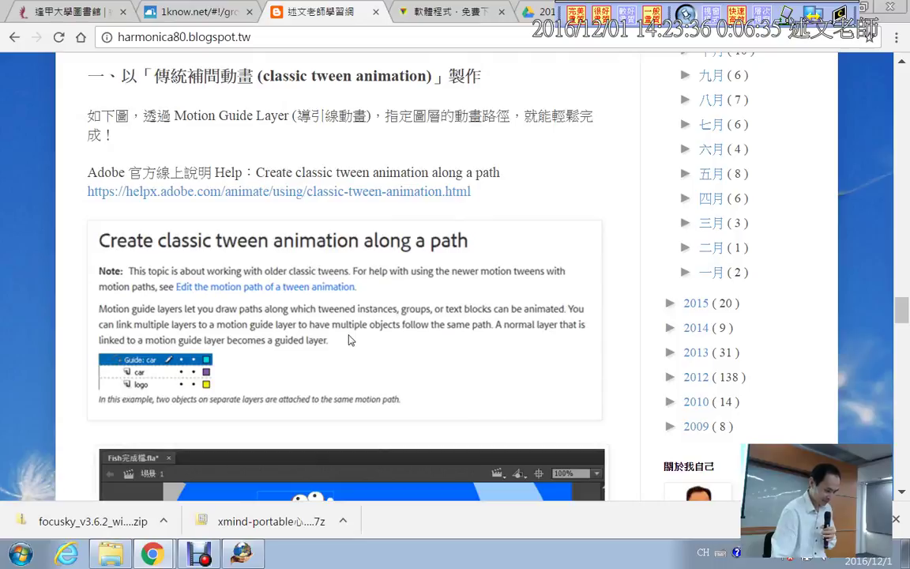
pyautogui.scroll(-12, 366, 330)
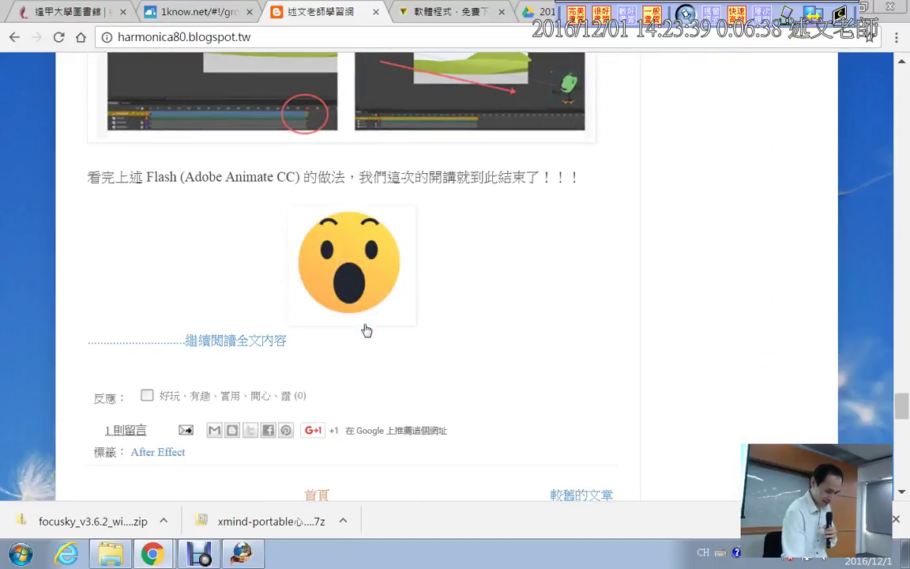
pyautogui.click(577, 494)
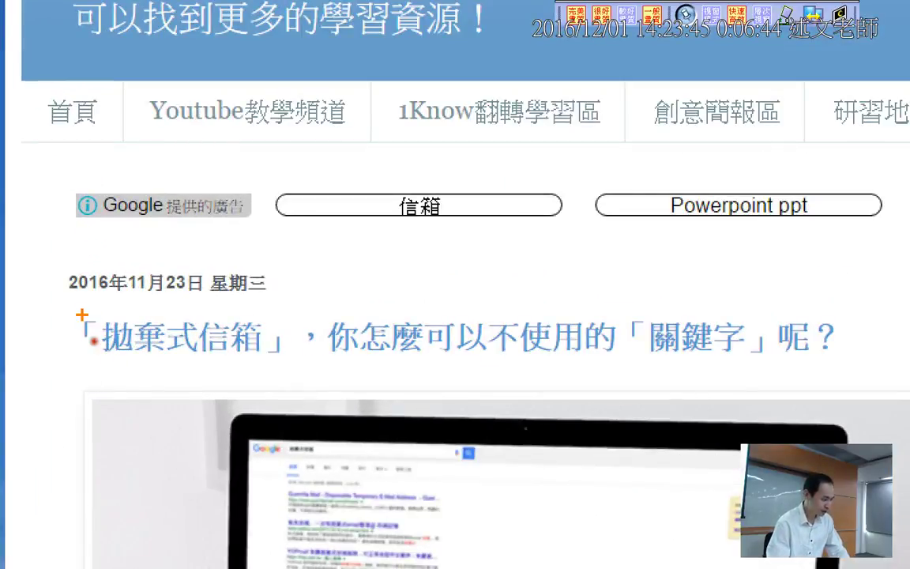
# Step: Mark the title of the 拋棄式信箱 post with the screen pen and read the article up to its search link
pyautogui.moveTo(82, 314); pyautogui.dragTo(284, 361)
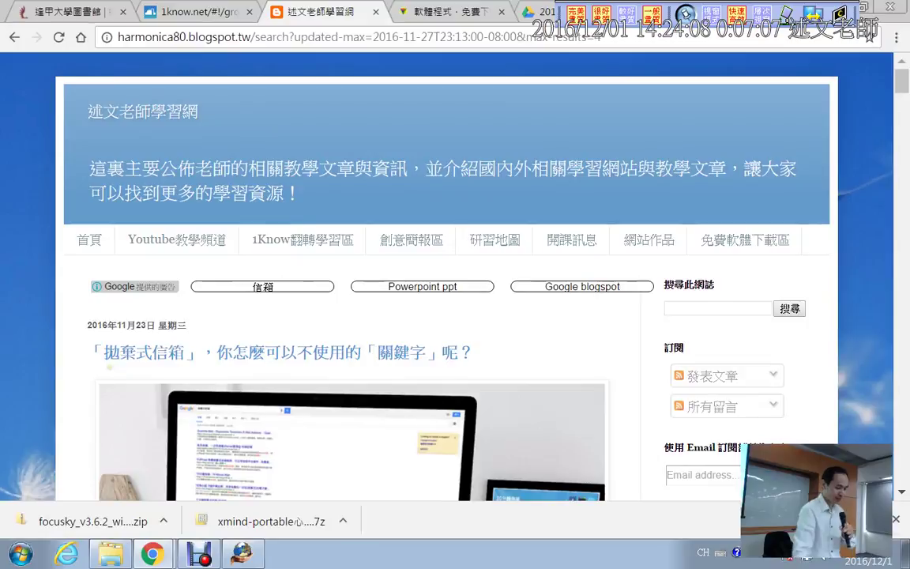
pyautogui.scroll(-5, 196, 329)
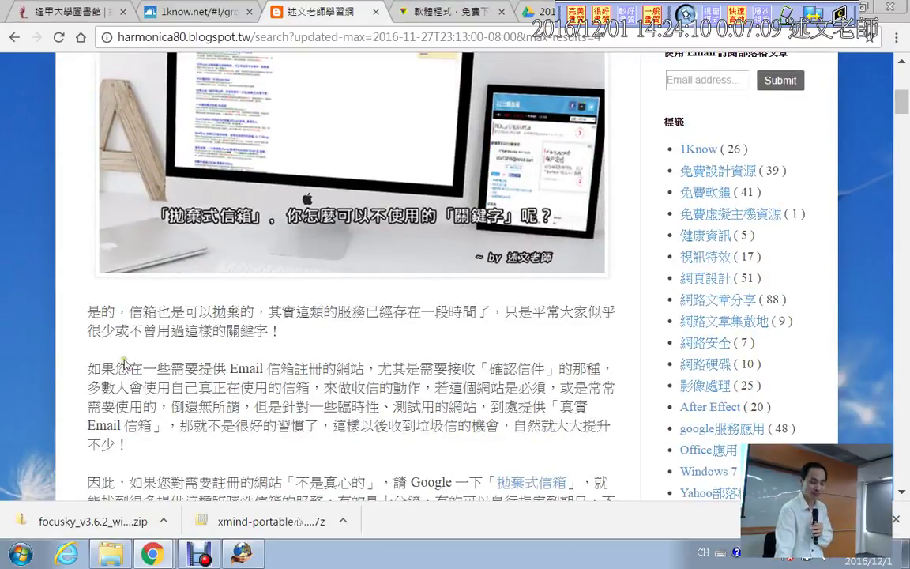
pyautogui.scroll(-3, 115, 324)
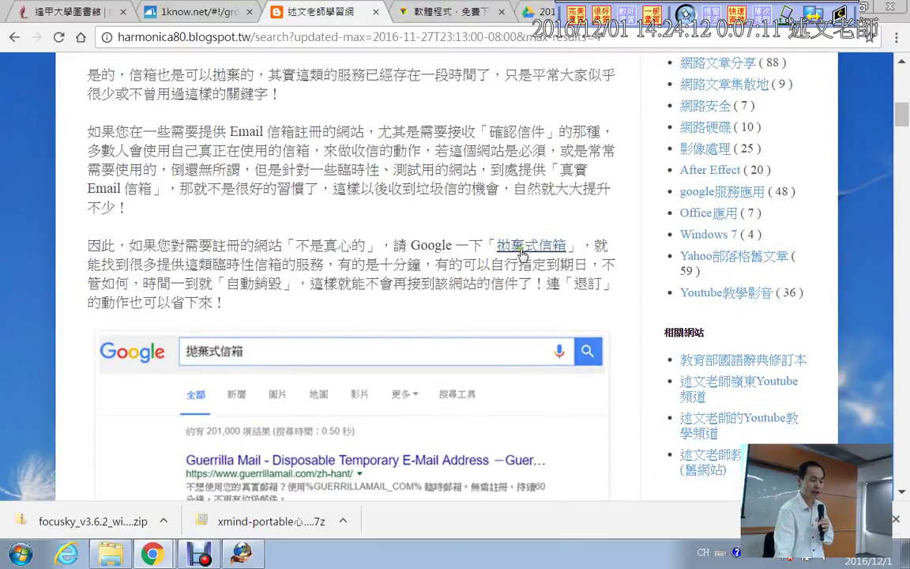
# Step: Open the article's 拋棄式信箱 Google search and choose the 10分鐘信箱 - 10 Minute Mail result
pyautogui.click(524, 247)
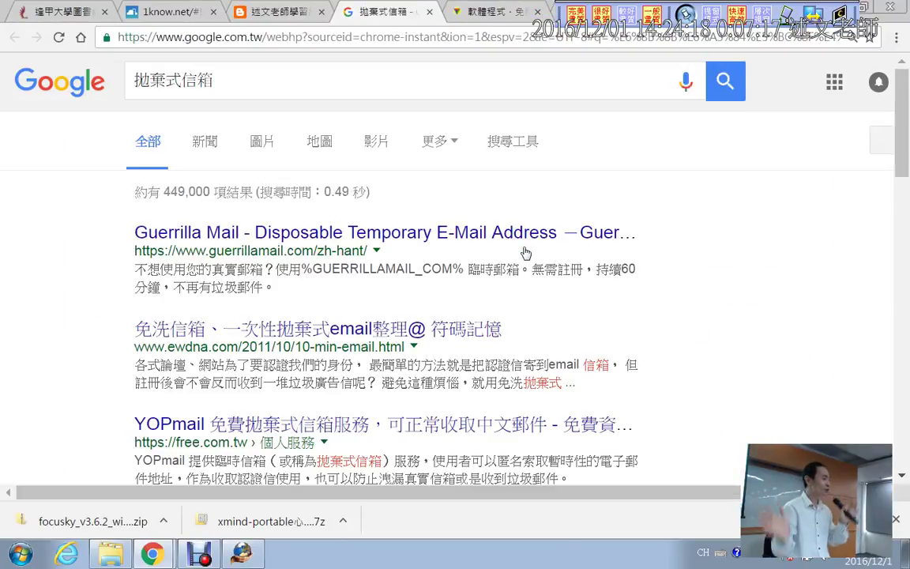
pyautogui.scroll(-4, 521, 251)
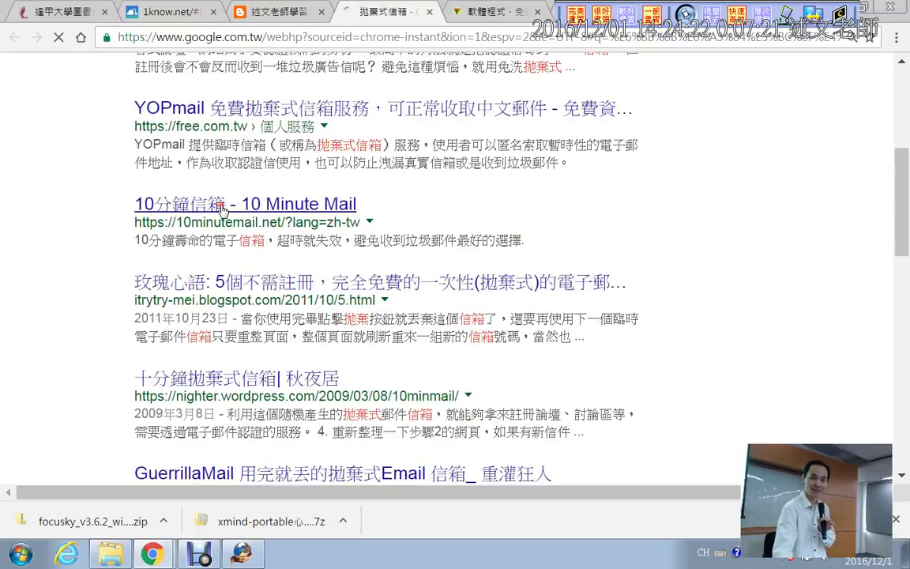
pyautogui.click(222, 207)
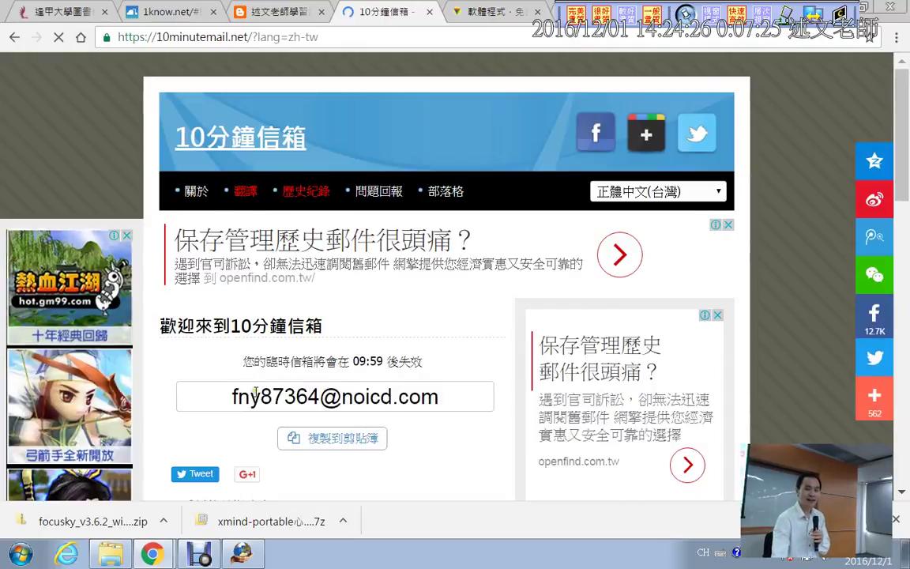
# Step: Examine the temporary mailbox page, boxing the 收信夾 inbox and the 再給我 10 分鐘 link with the screen pen
pyautogui.scroll(-5, 255, 391)
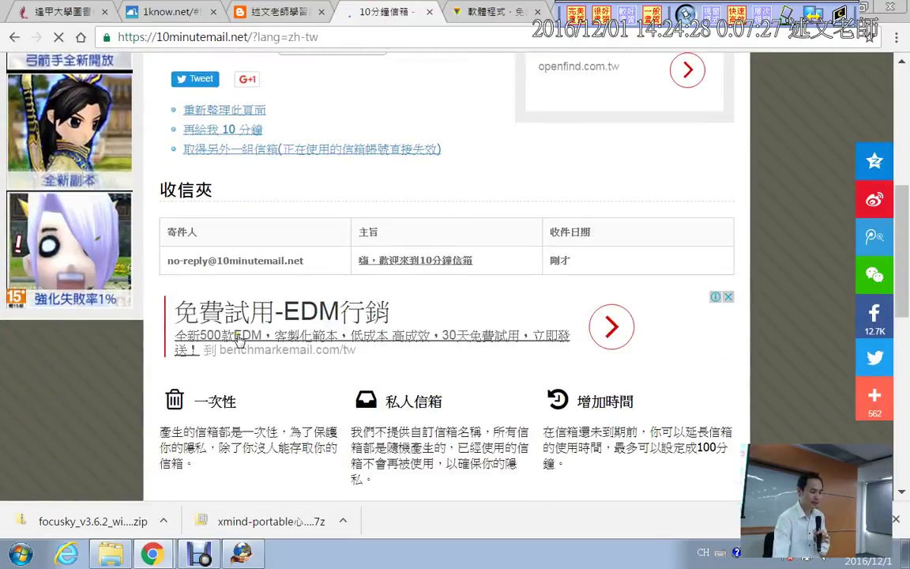
pyautogui.moveTo(155, 181)
pyautogui.mouseDown()
pyautogui.moveTo(300, 297)
pyautogui.moveTo(761, 293)
pyautogui.mouseUp()
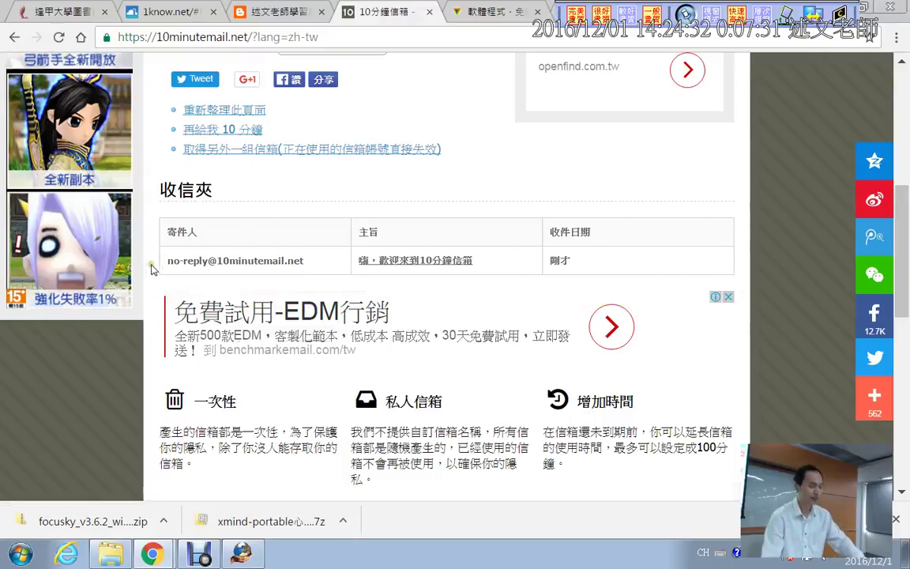
pyautogui.scroll(1, 150, 265)
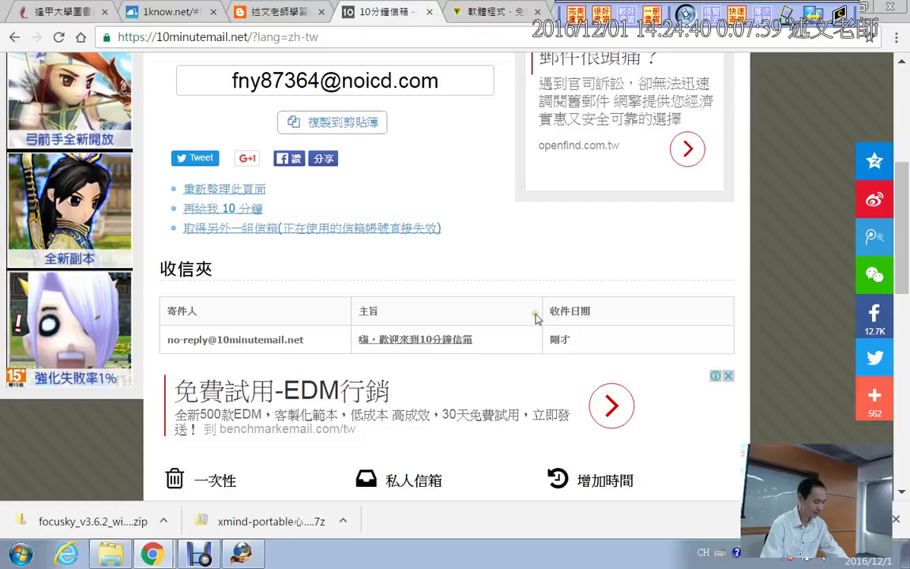
pyautogui.moveTo(163, 196); pyautogui.dragTo(277, 217)
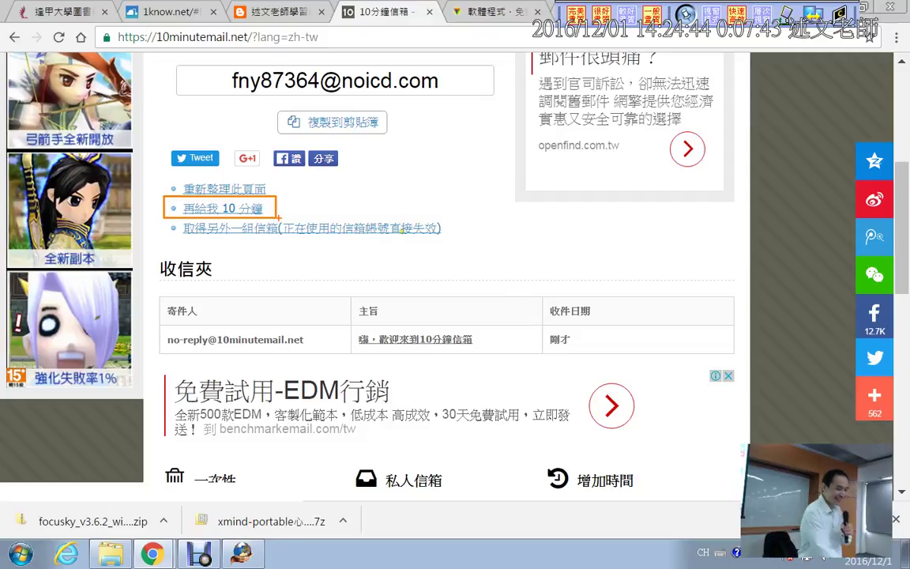
pyautogui.press('Escape')
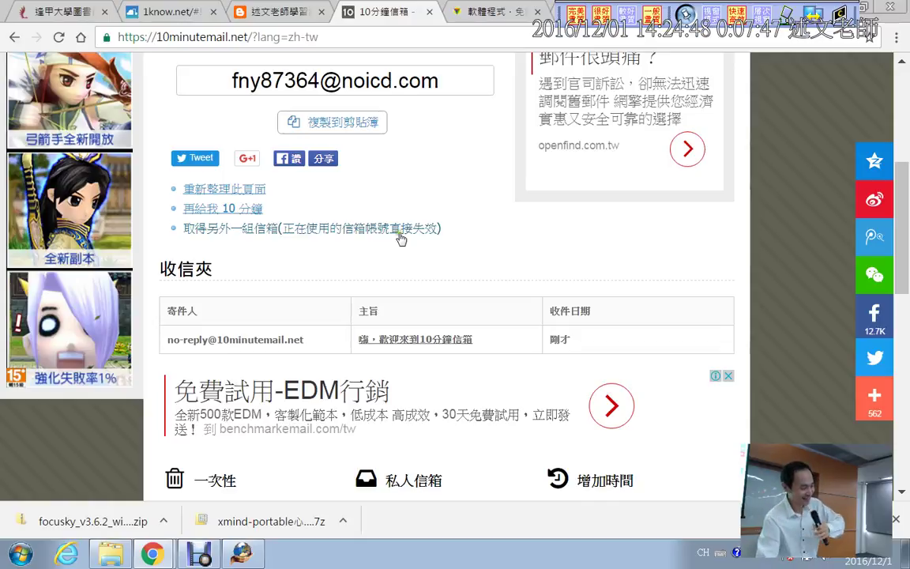
# Step: Close the 10分鐘信箱 page and show the presentation embedded on 1know.net in full screen again
pyautogui.click(428, 14)
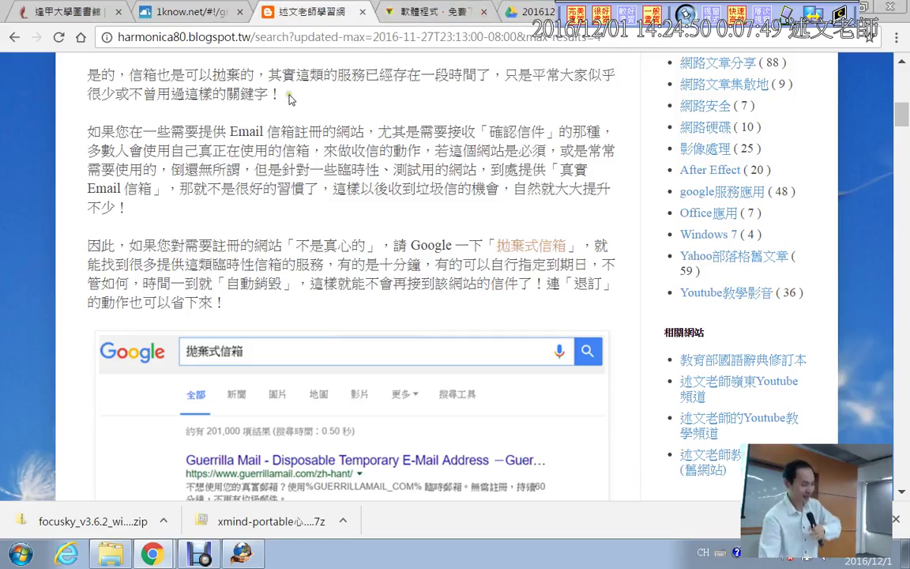
pyautogui.click(197, 12)
pyautogui.moveTo(409, 436)
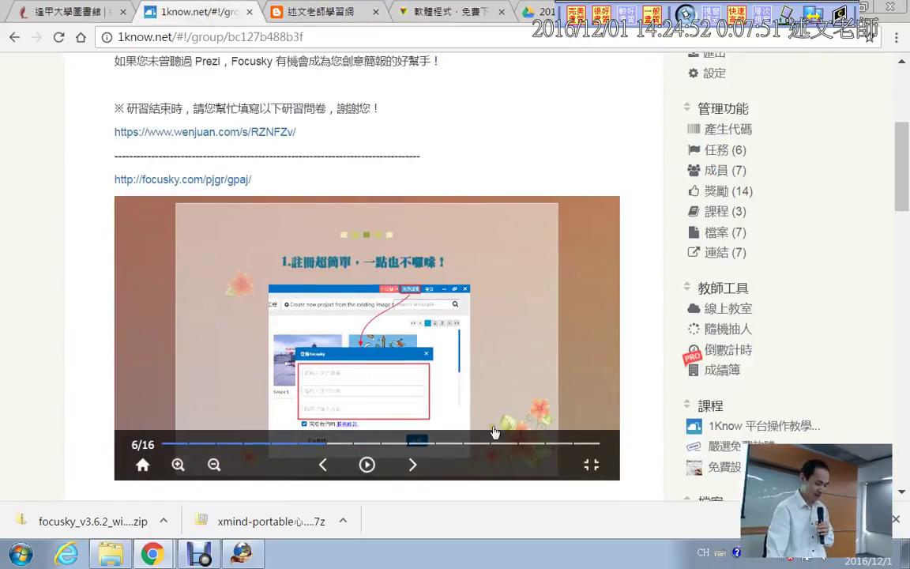
pyautogui.click(590, 460)
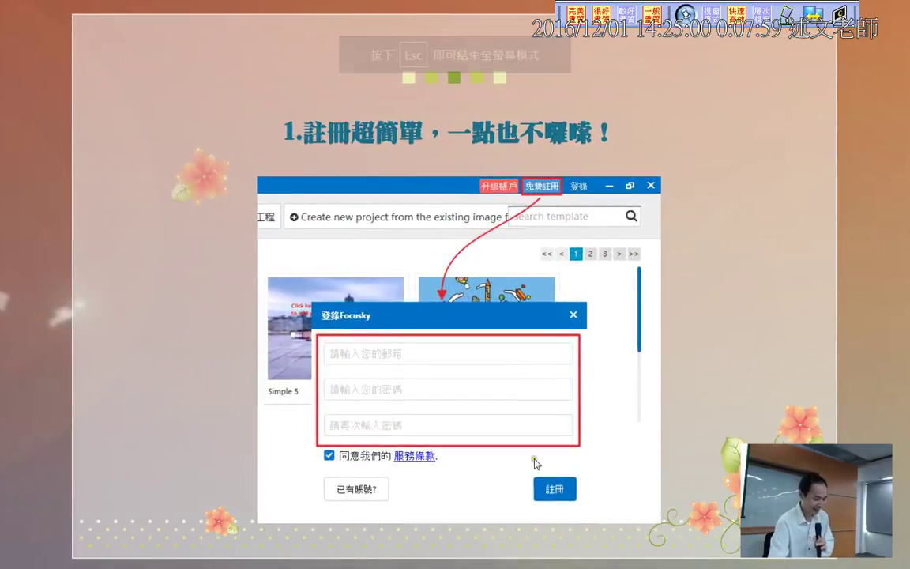
# Step: Advance to slide 7 about the interface and Traditional Chinese, look it over, and leave full-screen mode
pyautogui.click(499, 553)
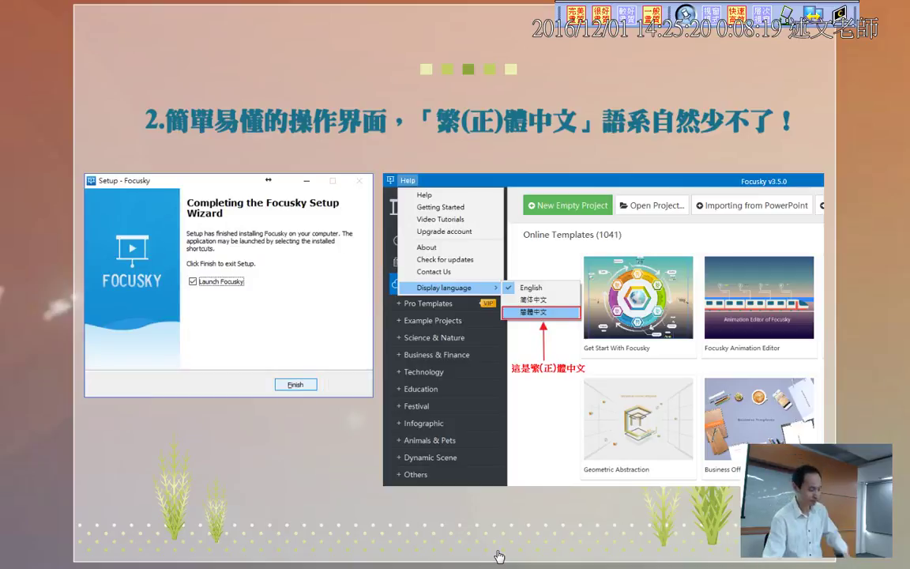
pyautogui.scroll(3, 474, 316)
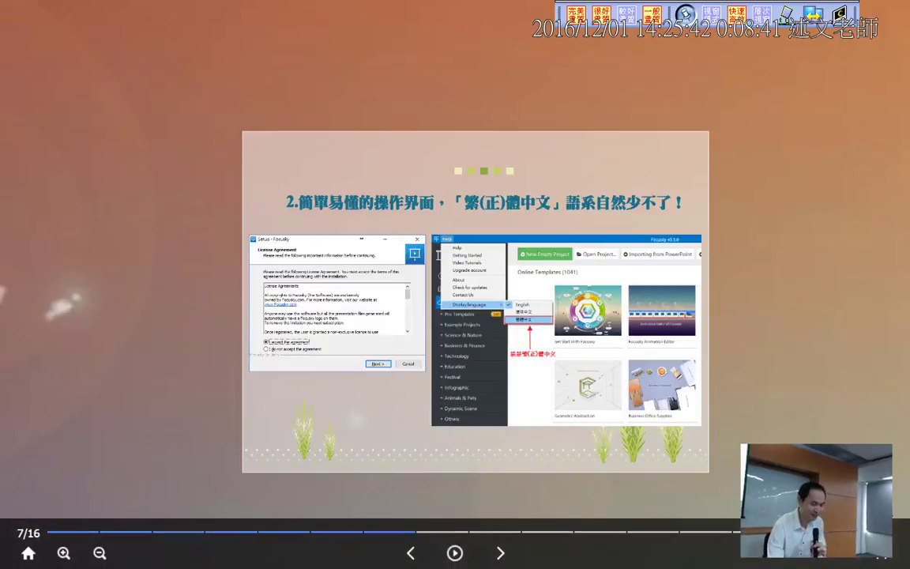
pyautogui.press('Escape')
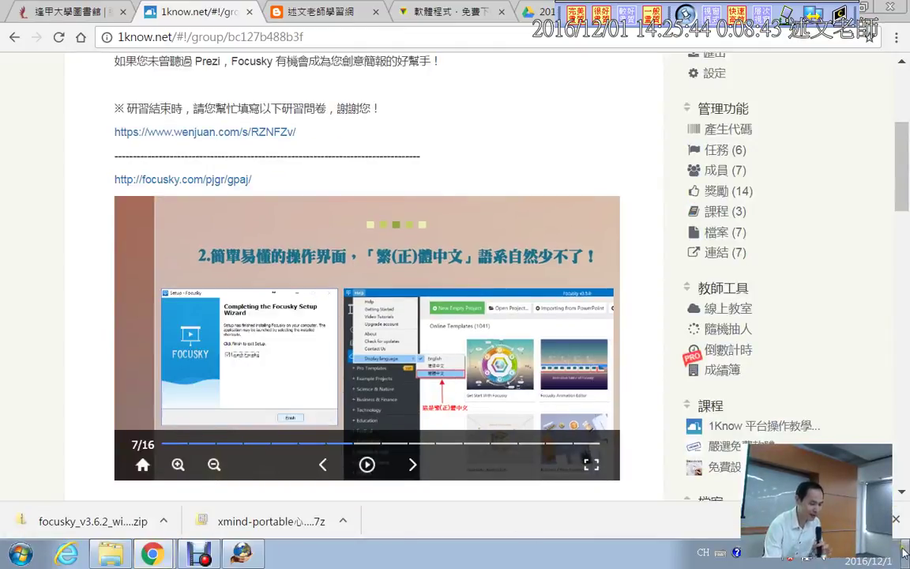
# Step: Open the downloaded focusky_v3.6.2_win_setup.zip and reveal the desktop behind its folder window
pyautogui.click(164, 524)
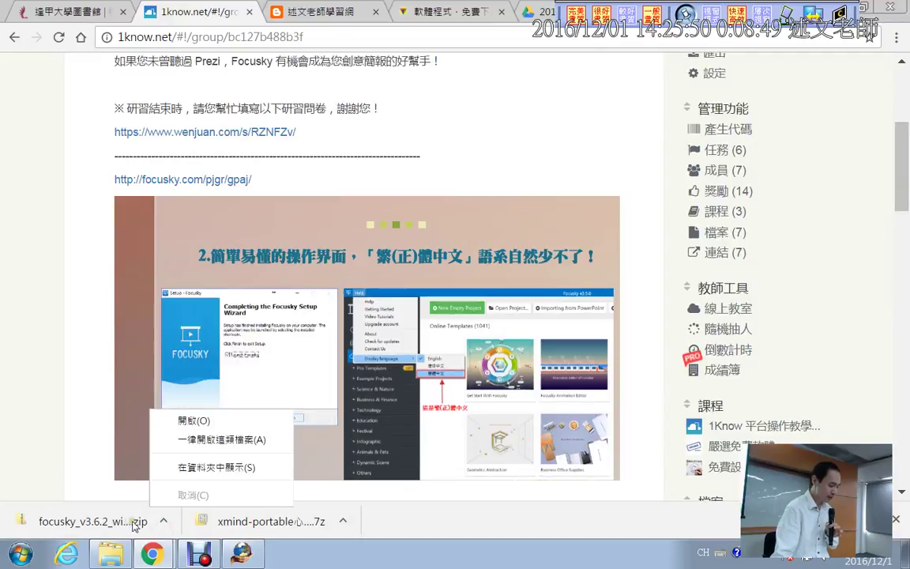
pyautogui.click(101, 525)
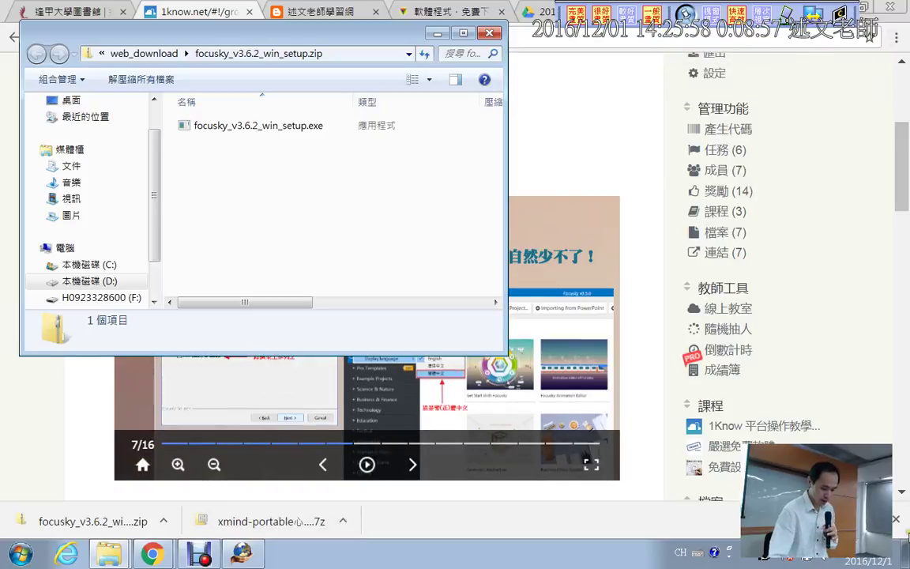
pyautogui.click(905, 550)
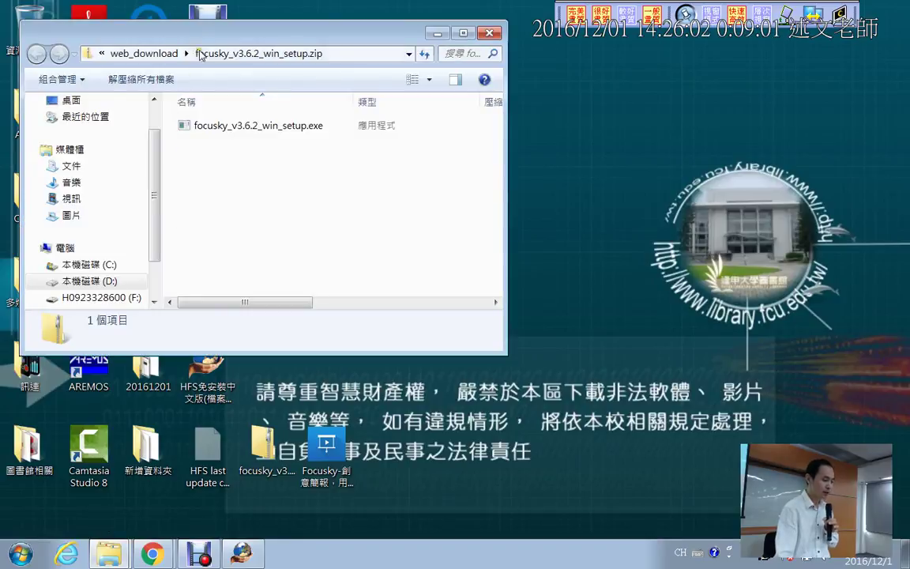
# Step: Try to copy focusky_v3.6.2_win_setup.exe from the zip archive to the desktop
pyautogui.moveTo(200, 54); pyautogui.dragTo(530, 102)
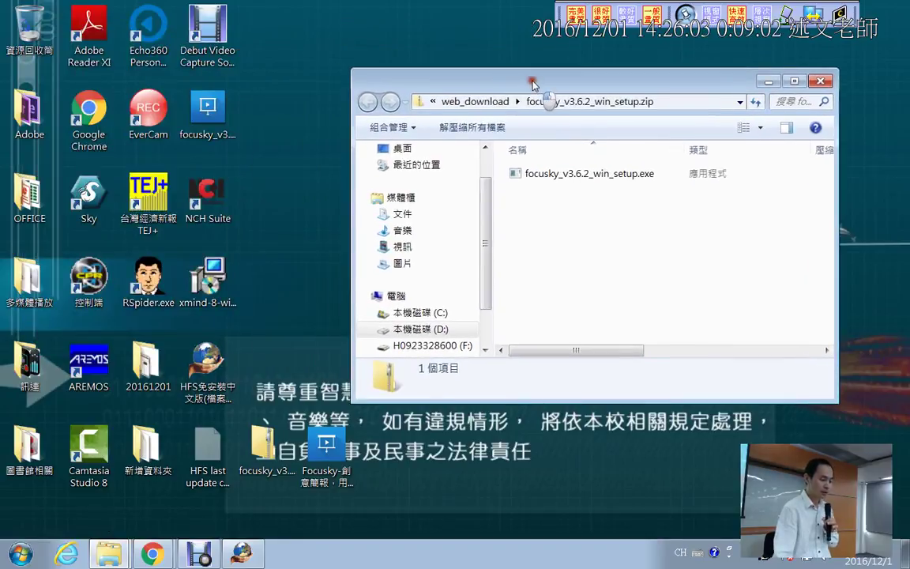
pyautogui.click(551, 177)
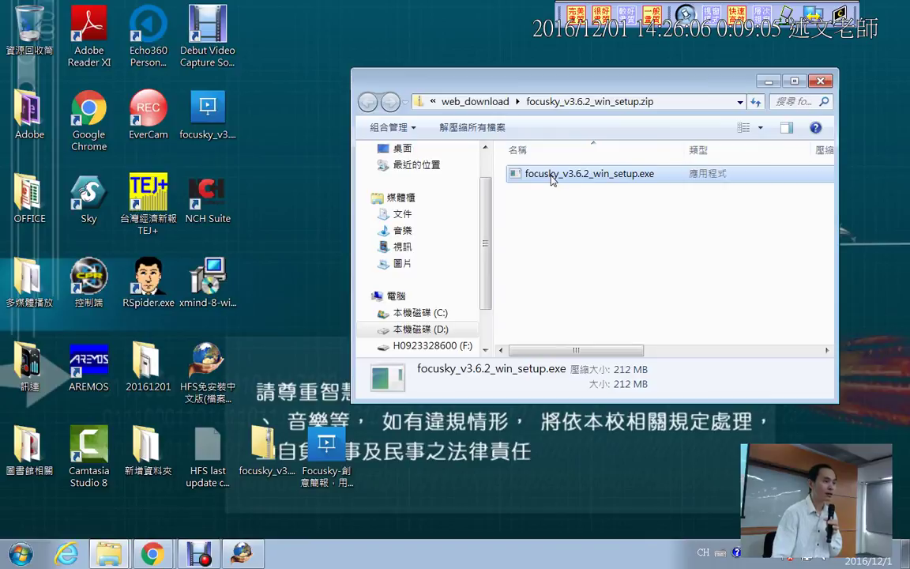
pyautogui.moveTo(552, 177); pyautogui.dragTo(656, 165)
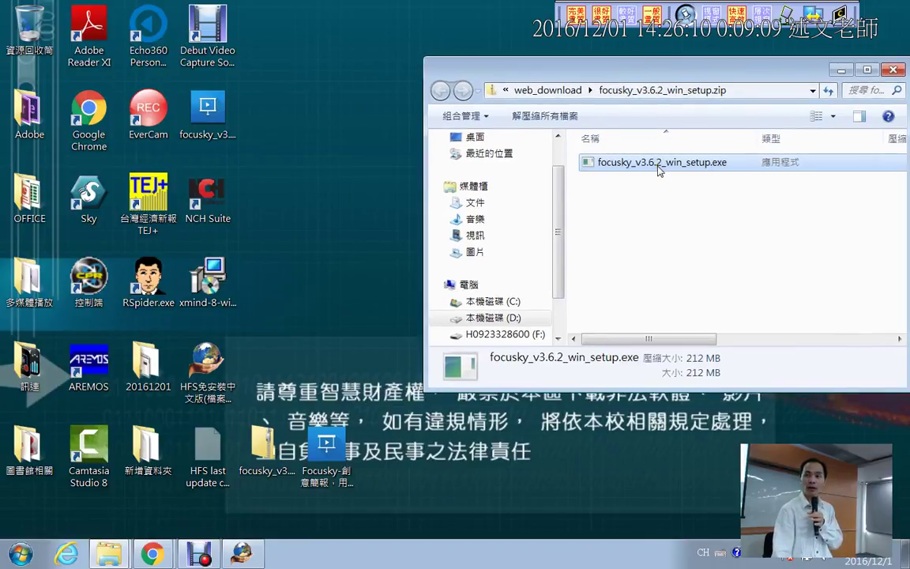
pyautogui.moveTo(659, 170); pyautogui.dragTo(207, 262)
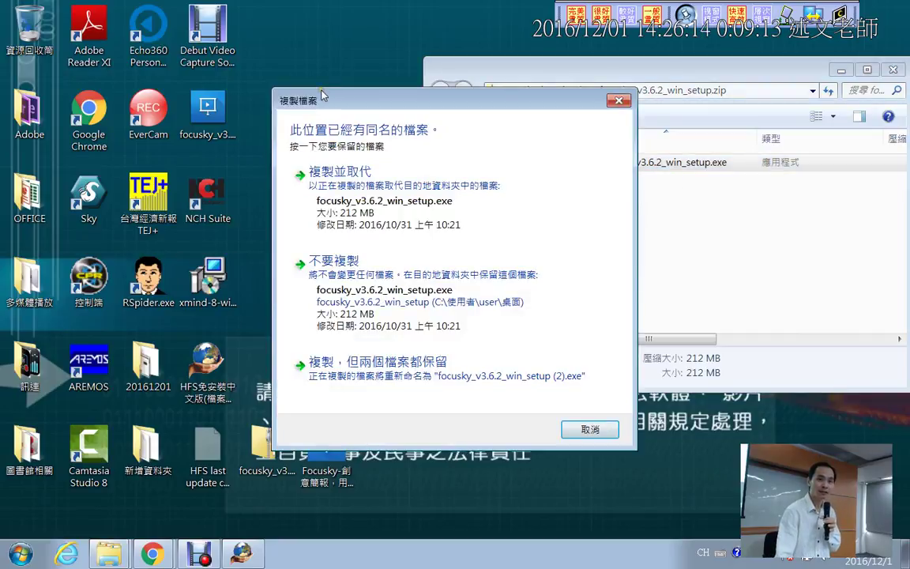
pyautogui.click(590, 430)
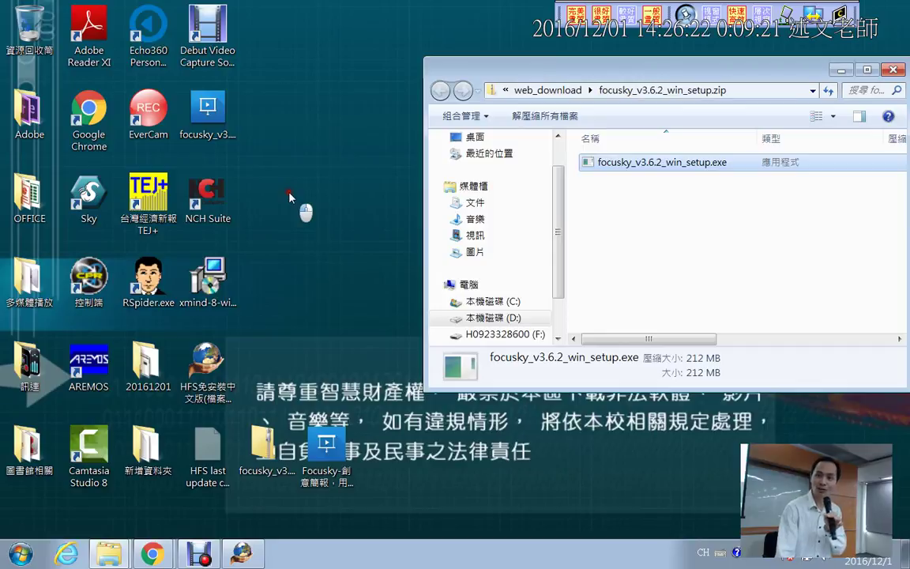
pyautogui.hotkey('ctrl', 'v')
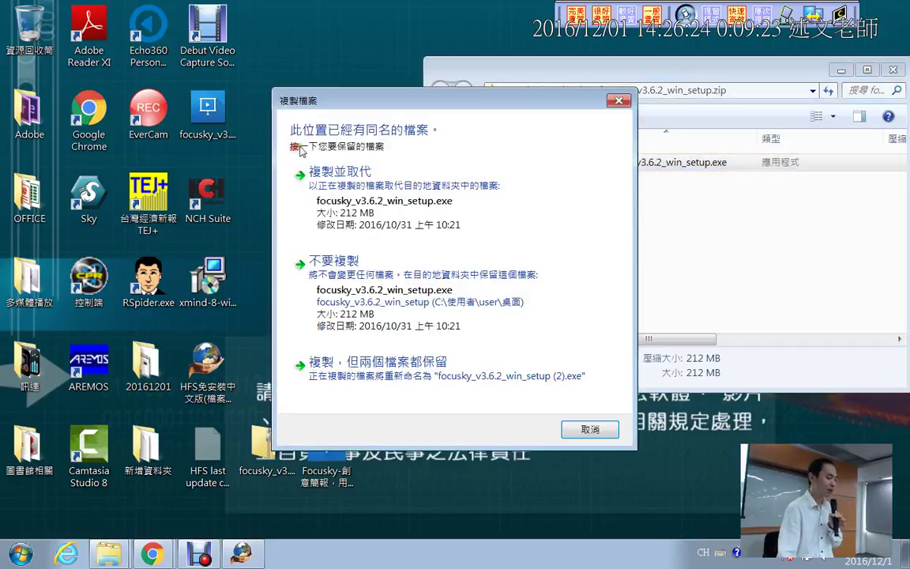
pyautogui.click(590, 431)
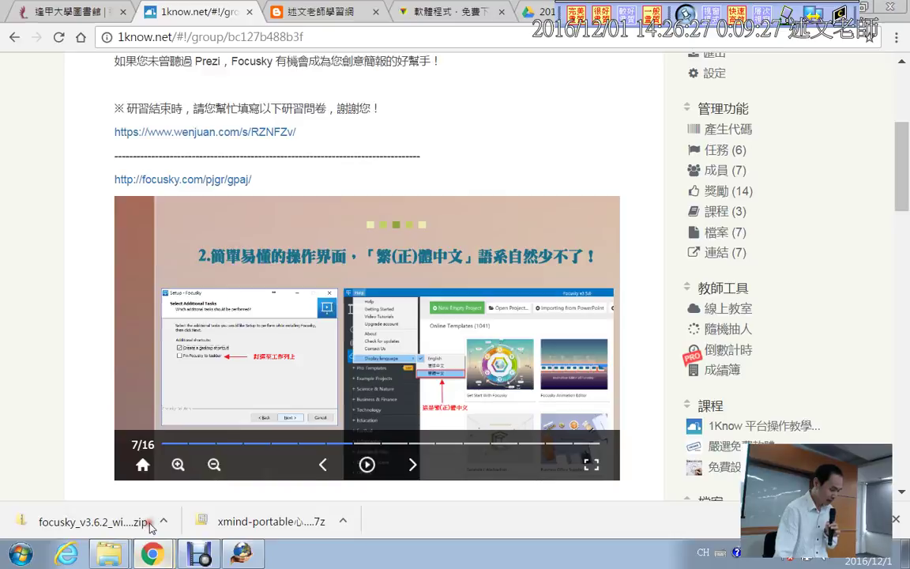
# Step: Show the downloaded focusky_v3.6.2_win_setup.zip in the web_download folder and extract it there with 7-Zip
pyautogui.click(152, 552)
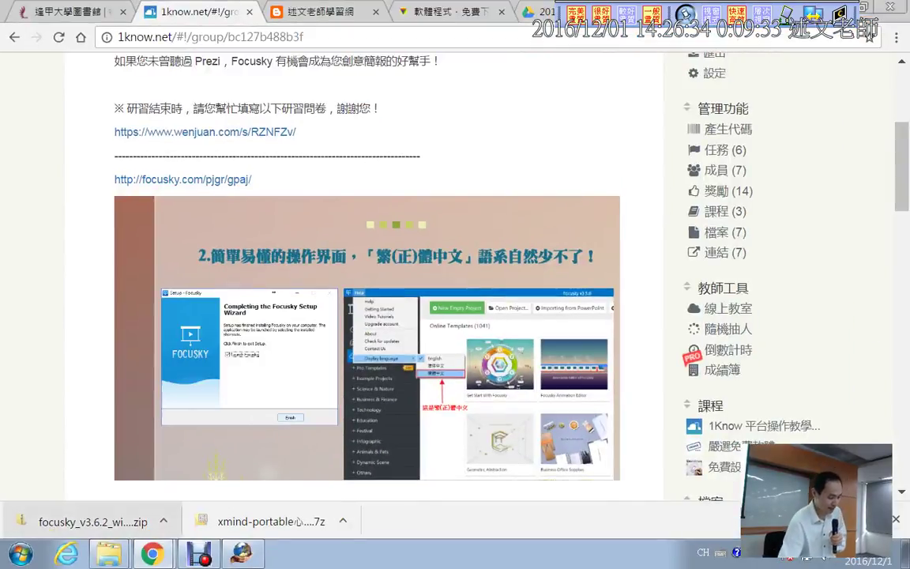
pyautogui.rightClick(144, 531)
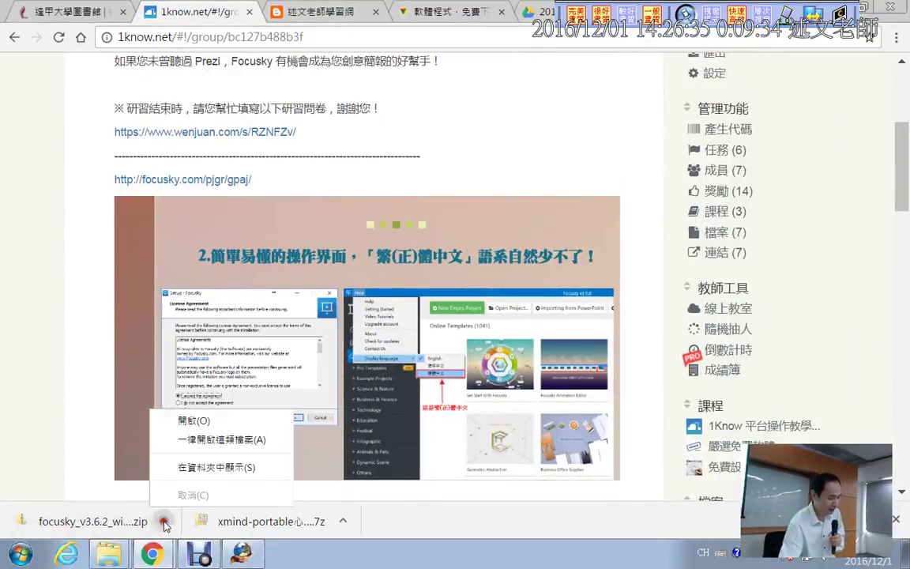
pyautogui.click(202, 470)
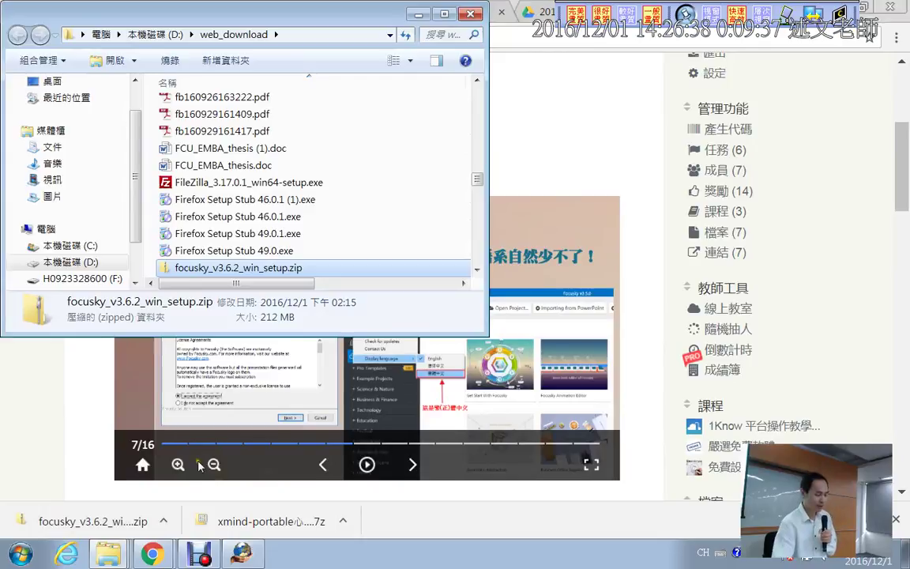
pyautogui.rightClick(272, 267)
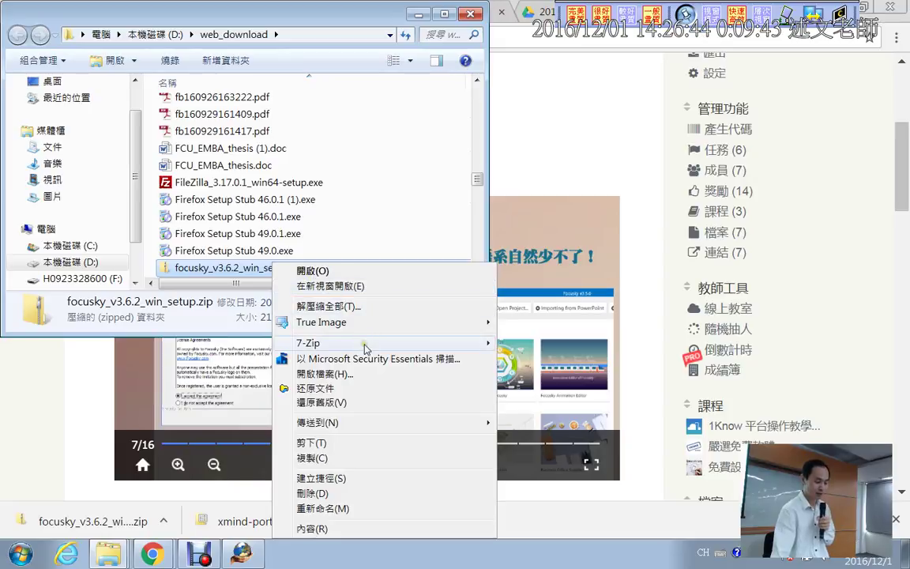
pyautogui.moveTo(363, 344)
pyautogui.click(539, 373)
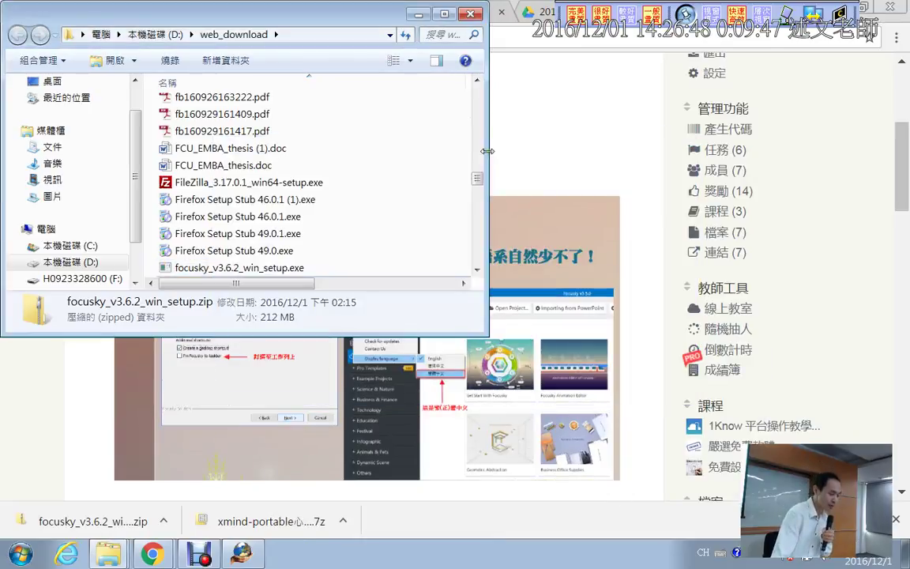
# Step: Launch the extracted focusky_v3.6.2_win_setup.exe from the web_download folder
pyautogui.scroll(-2, 476, 190)
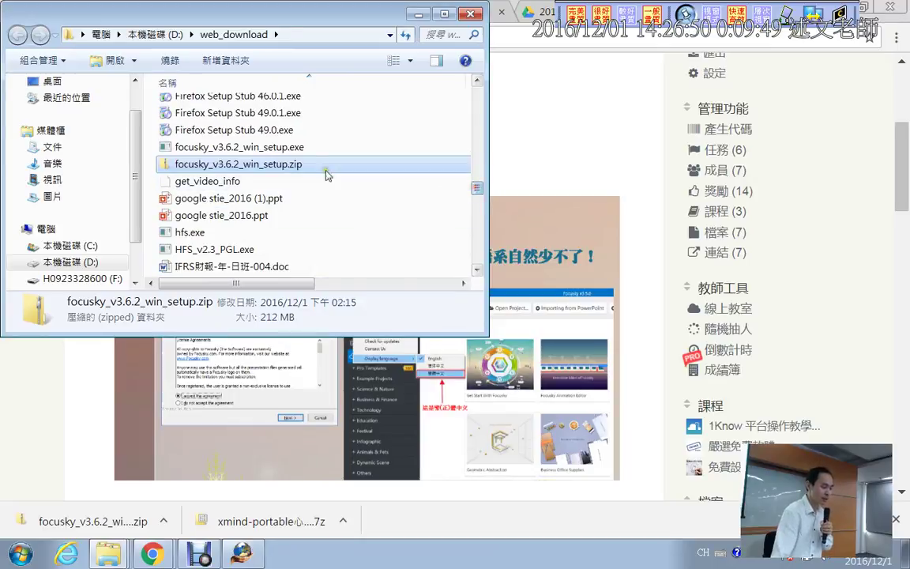
pyautogui.click(282, 147)
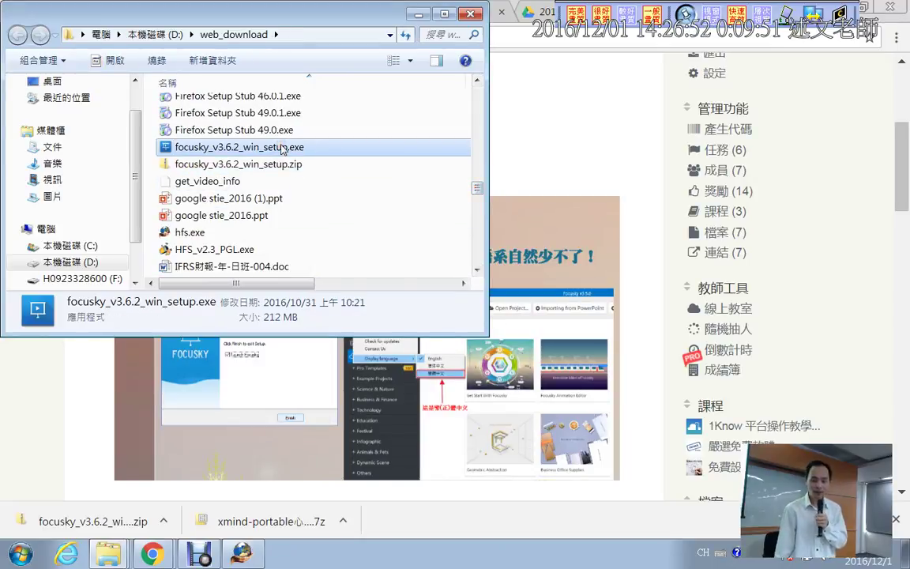
pyautogui.doubleClick(281, 147)
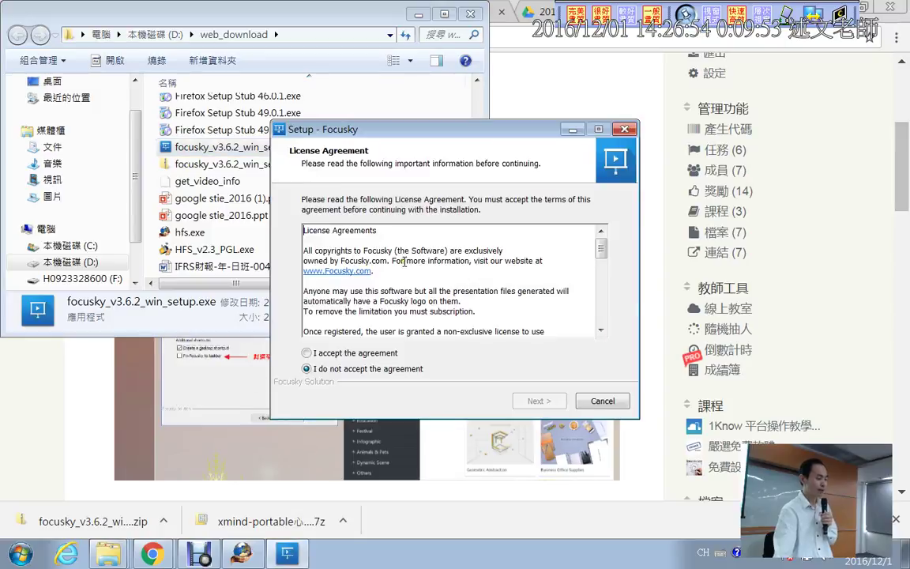
# Step: Accept the Focusky license agreement and continue with Focusky as the Start Menu folder up to the additional tasks
pyautogui.click(381, 355)
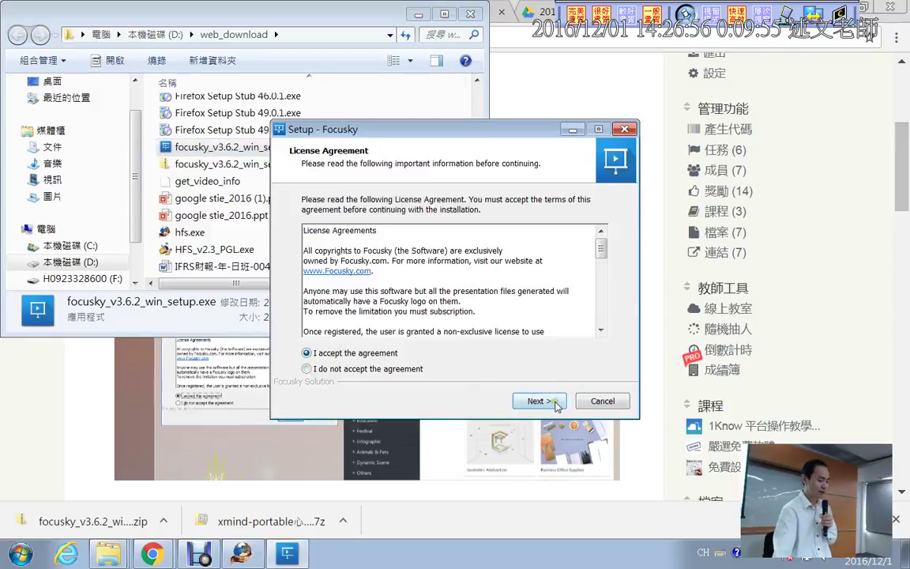
pyautogui.click(539, 400)
pyautogui.click(553, 402)
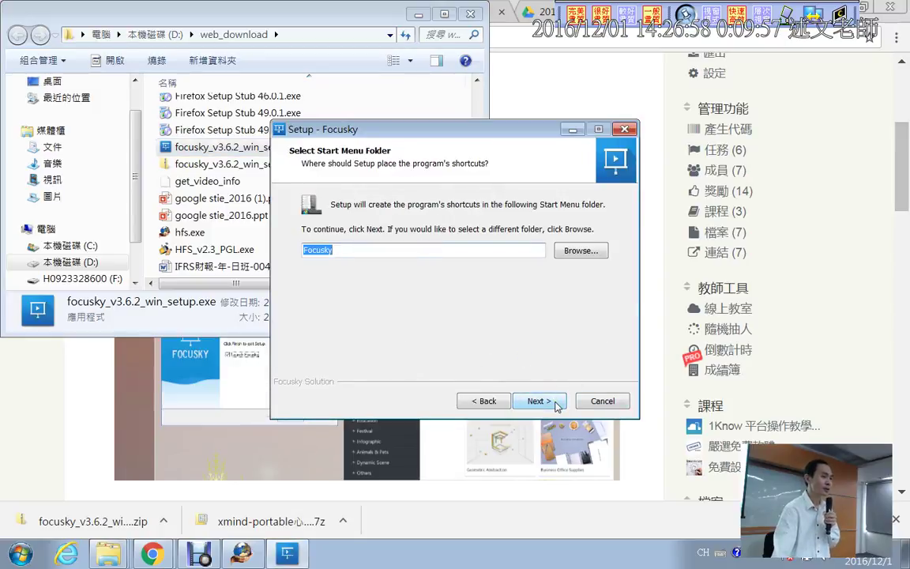
pyautogui.click(552, 403)
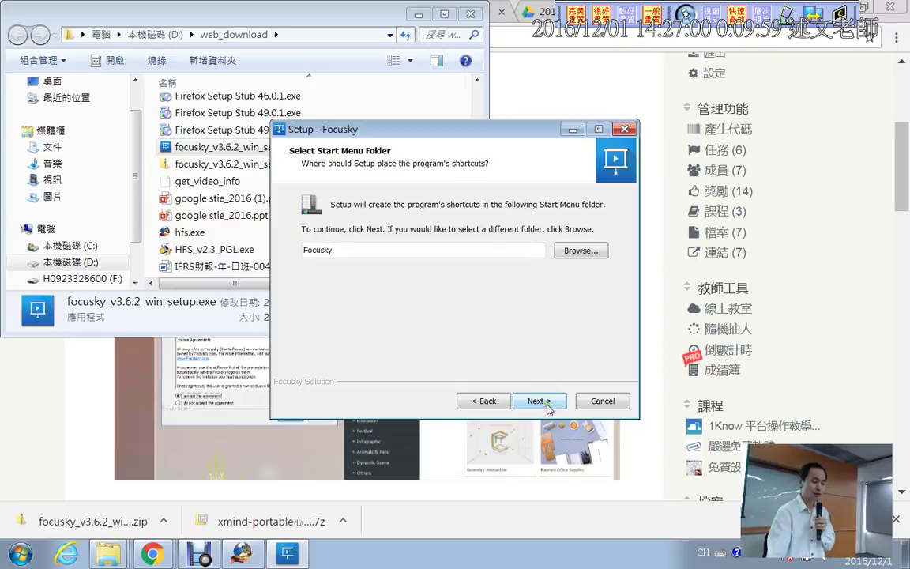
pyautogui.click(549, 403)
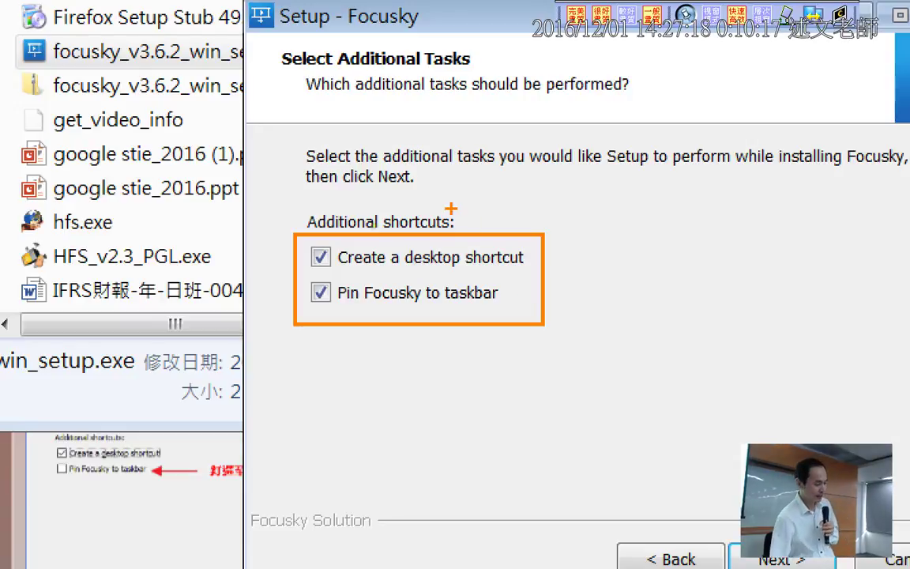
# Step: Mark the Pin Focusky to taskbar option with the screen pen and draw an arrow down to the taskbar
pyautogui.moveTo(263, 297)
pyautogui.mouseDown()
pyautogui.moveTo(280, 283)
pyautogui.moveTo(292, 295)
pyautogui.moveTo(269, 324)
pyautogui.mouseUp()
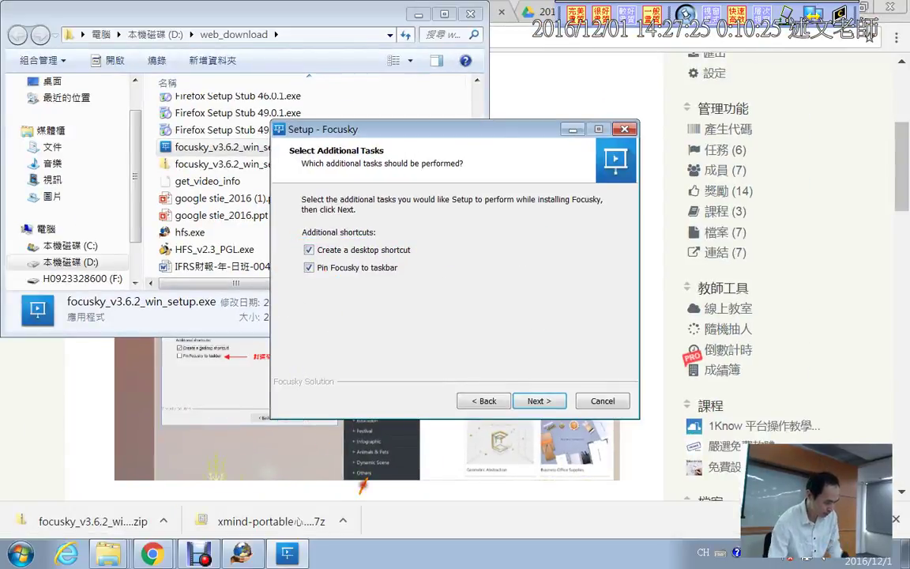
pyautogui.moveTo(361, 485)
pyautogui.mouseDown()
pyautogui.moveTo(347, 521)
pyautogui.moveTo(364, 543)
pyautogui.mouseUp()
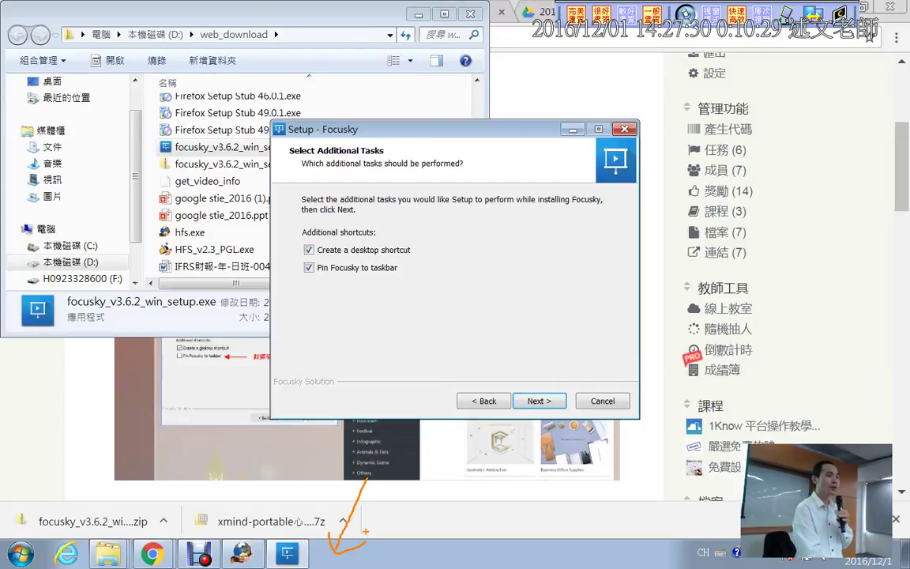
# Step: Toggle the Pin Focusky to taskbar option and start the Focusky installation
pyautogui.click(309, 266)
pyautogui.click(536, 400)
pyautogui.click(536, 401)
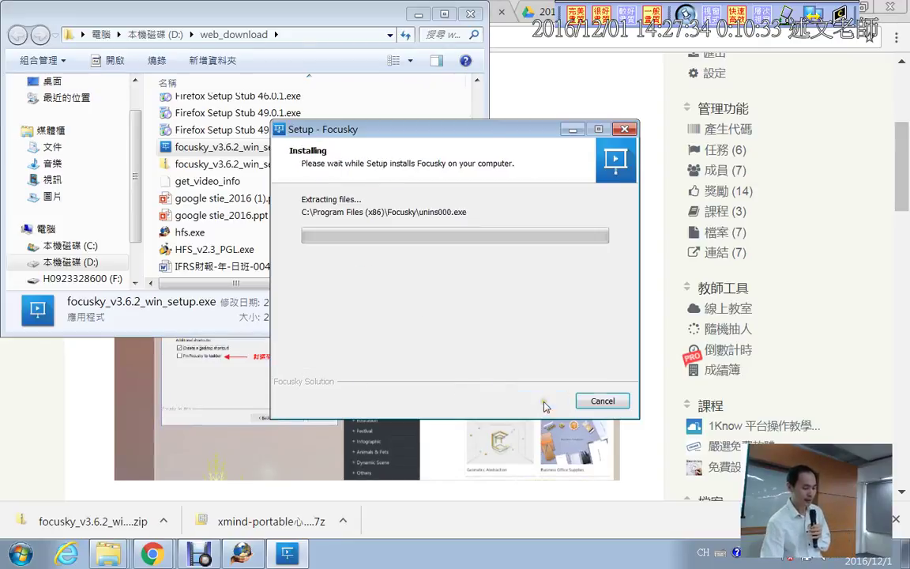